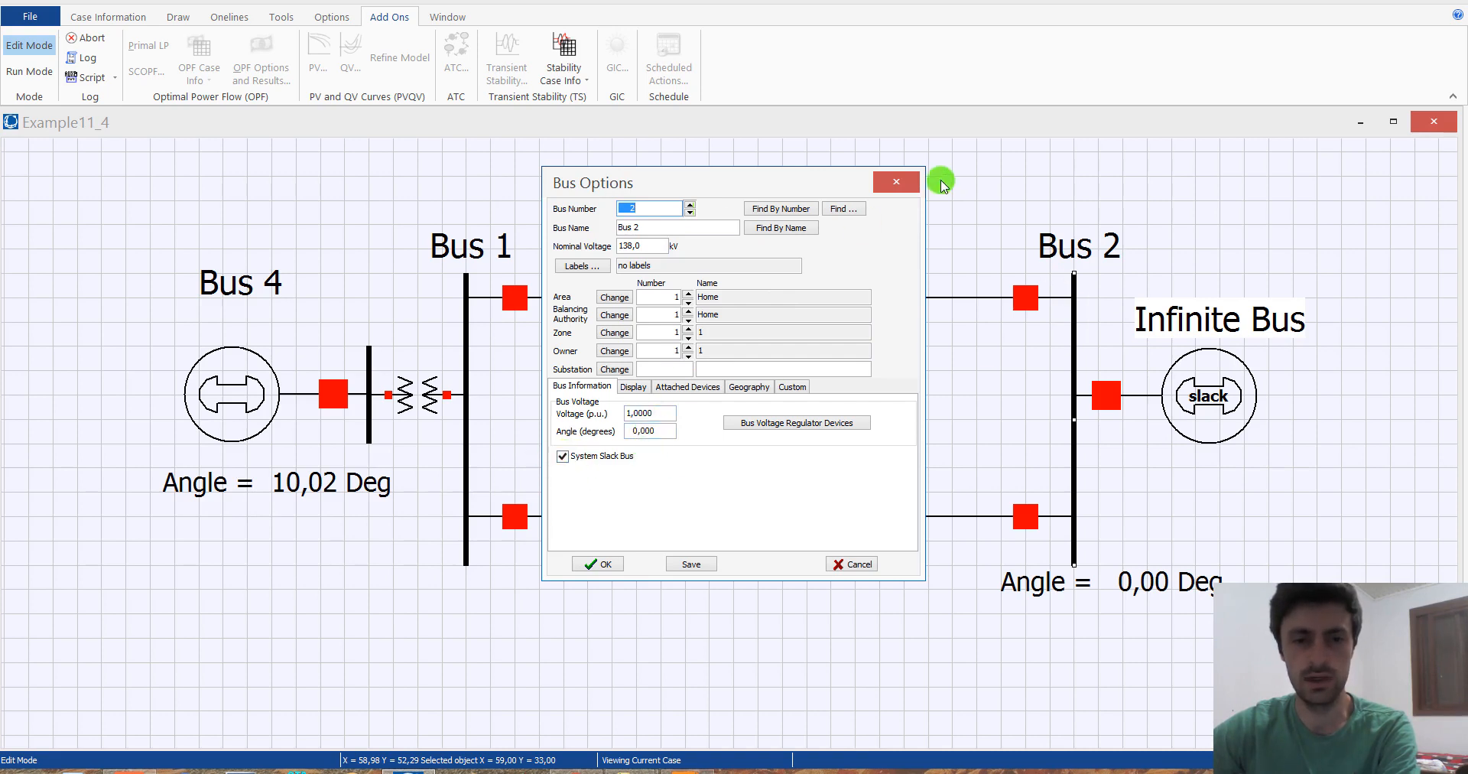
- Review the impedance parameters of the Bus 1–Bus 2, Bus 1–Bus 3 and Bus 2–Bus 3 lines and the Bus 4–Bus 1 transformer
click(894, 186)
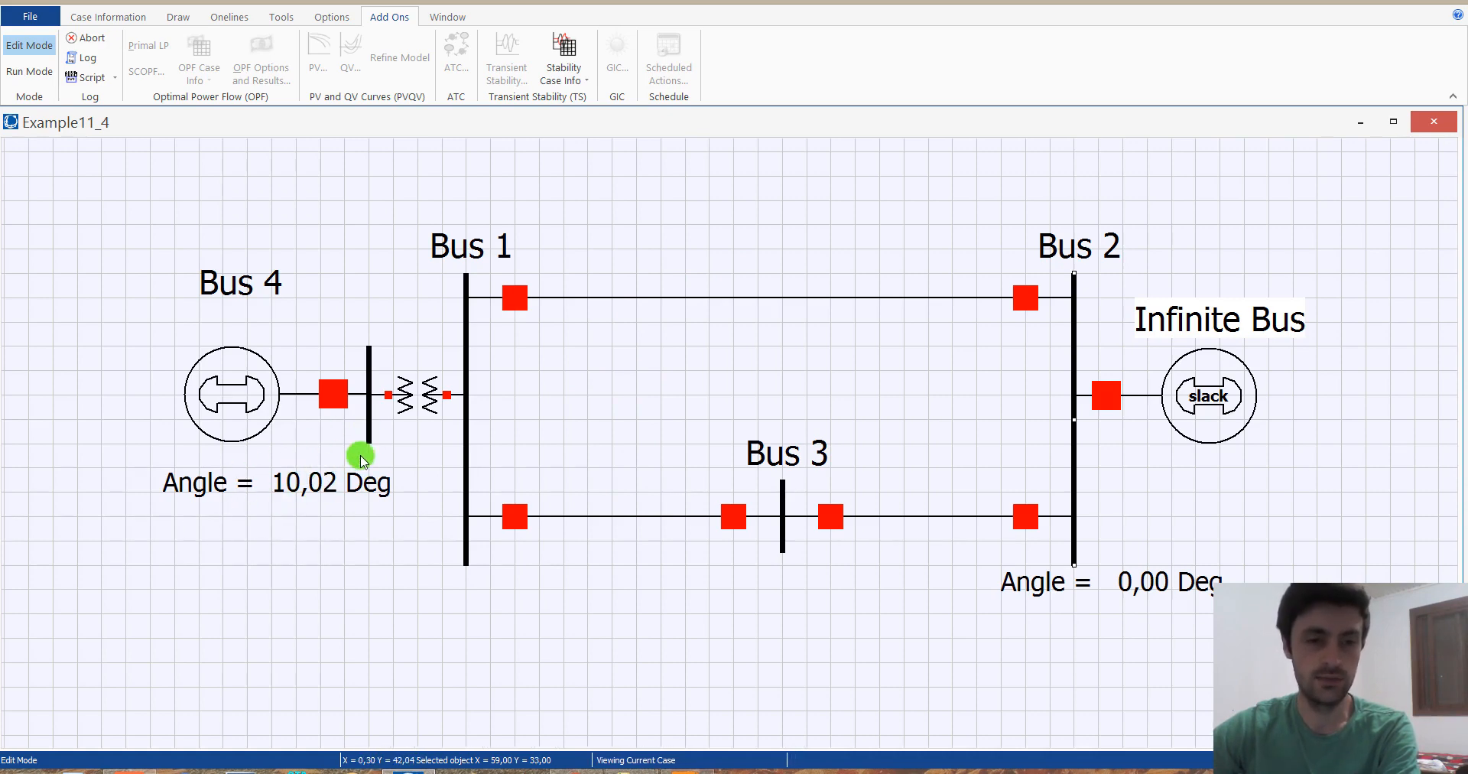
double_click(644, 300)
double_click(714, 328)
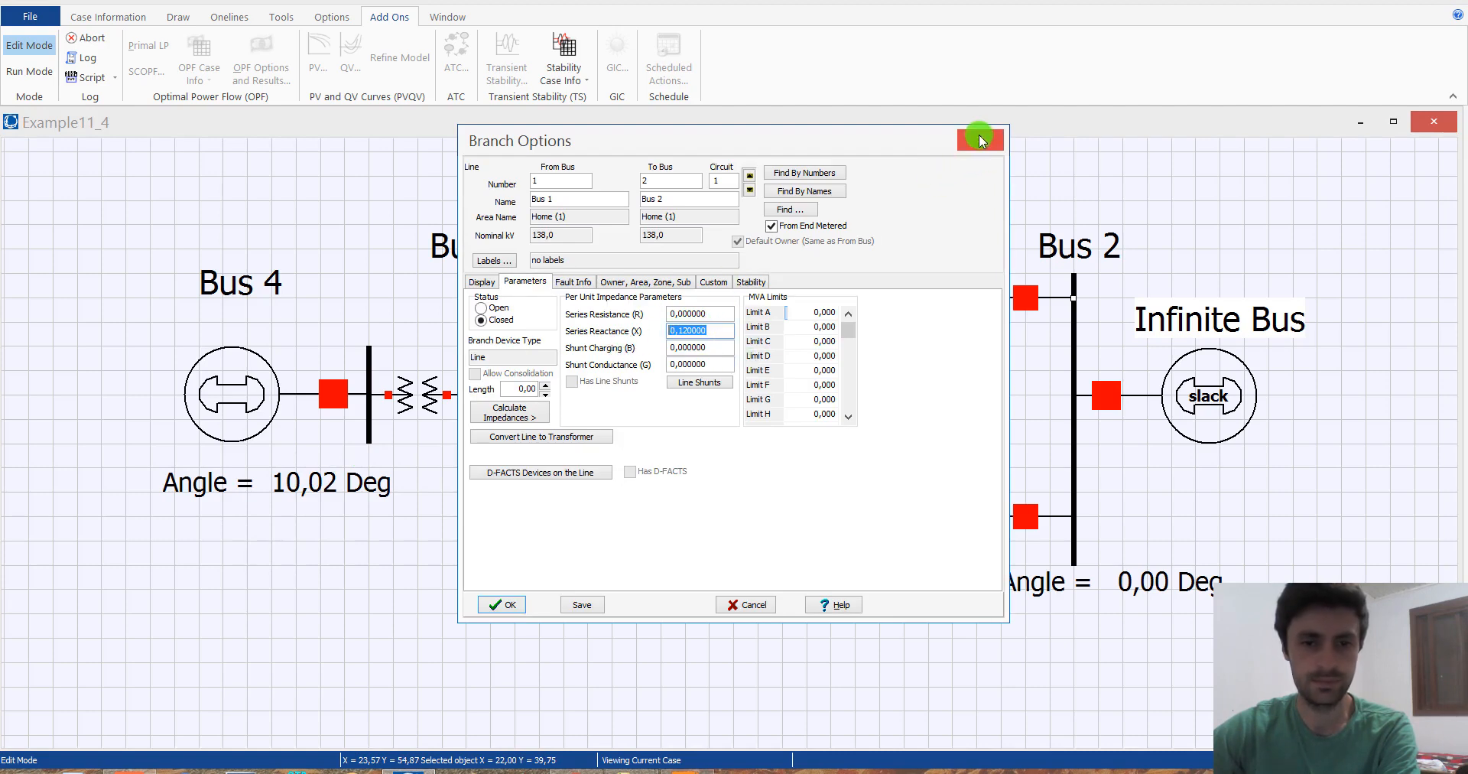
click(978, 139)
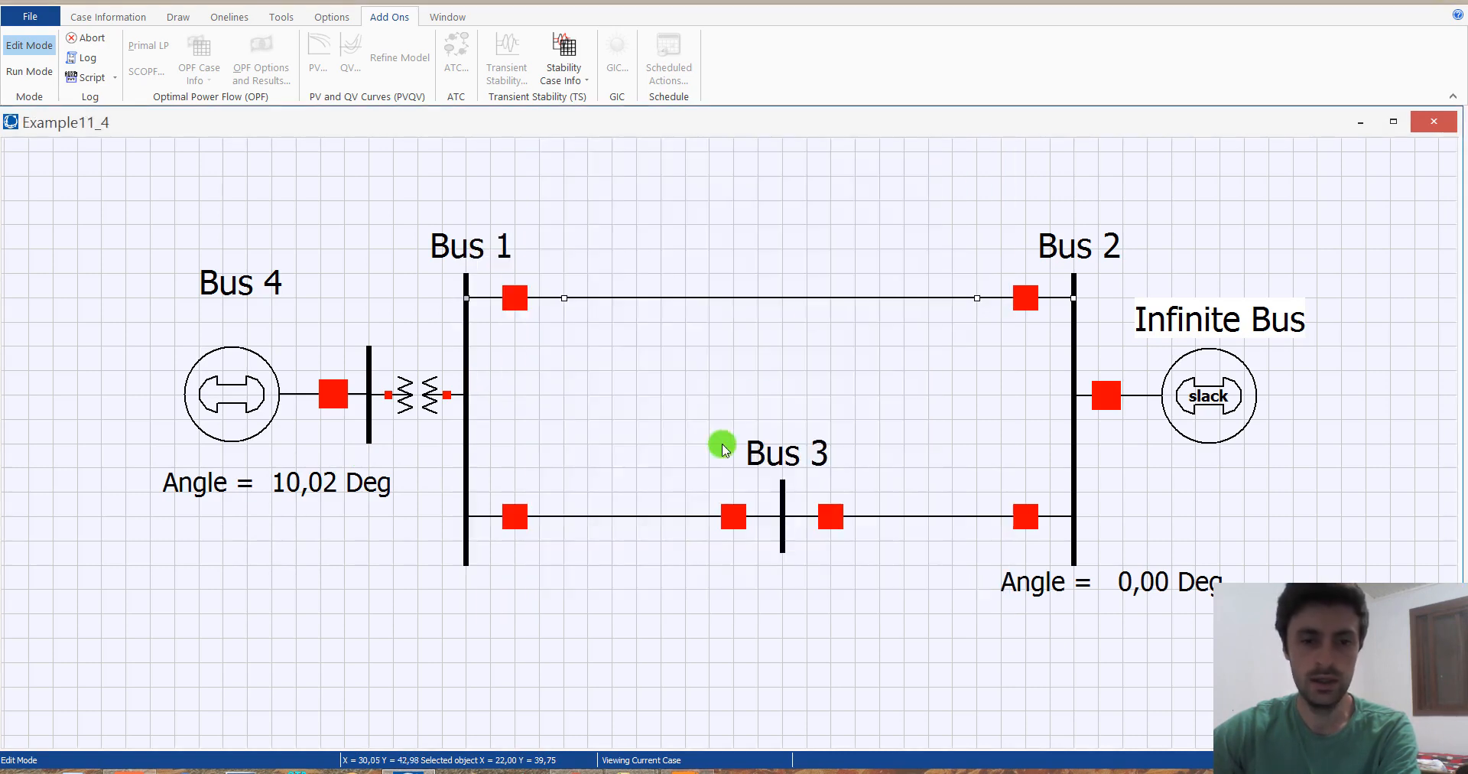
double_click(684, 517)
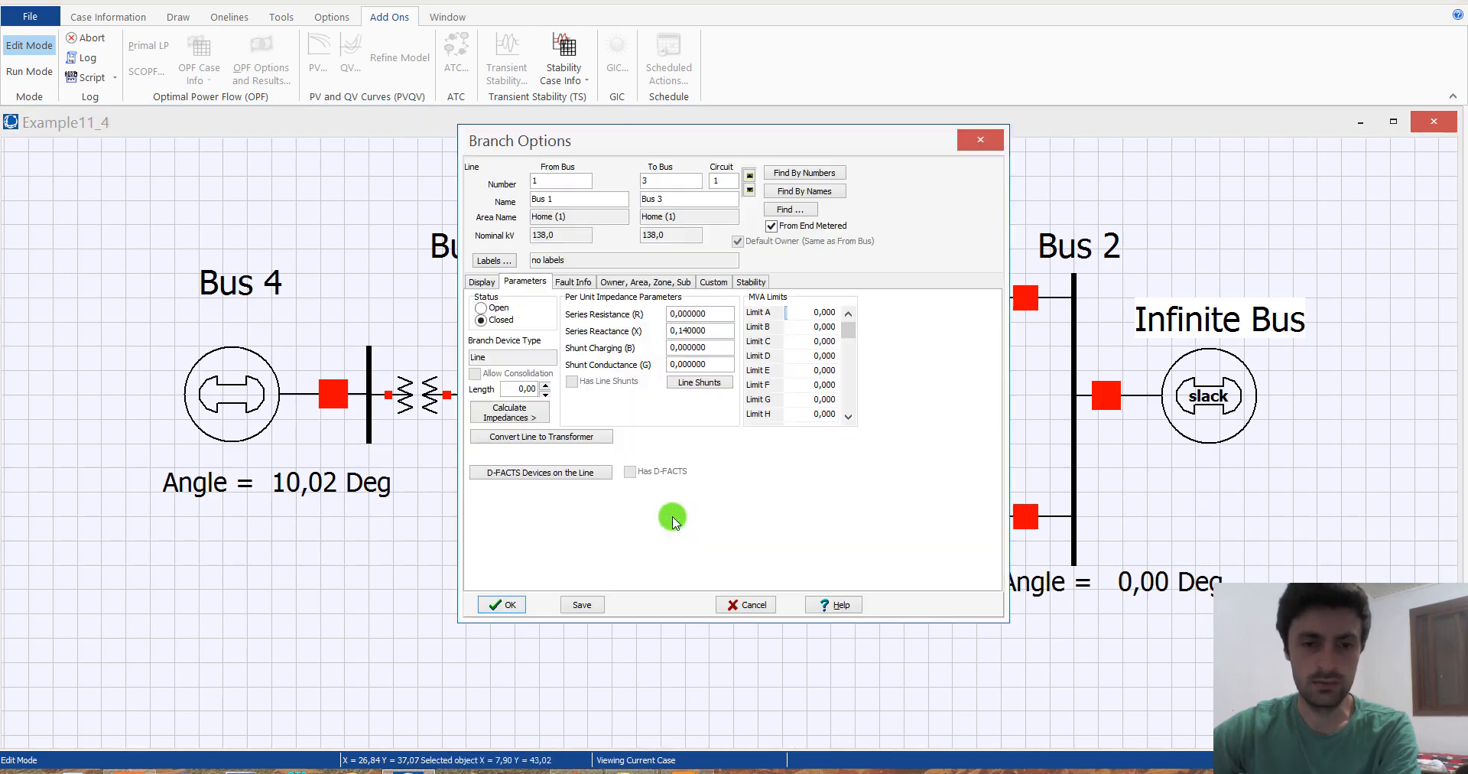
click(992, 140)
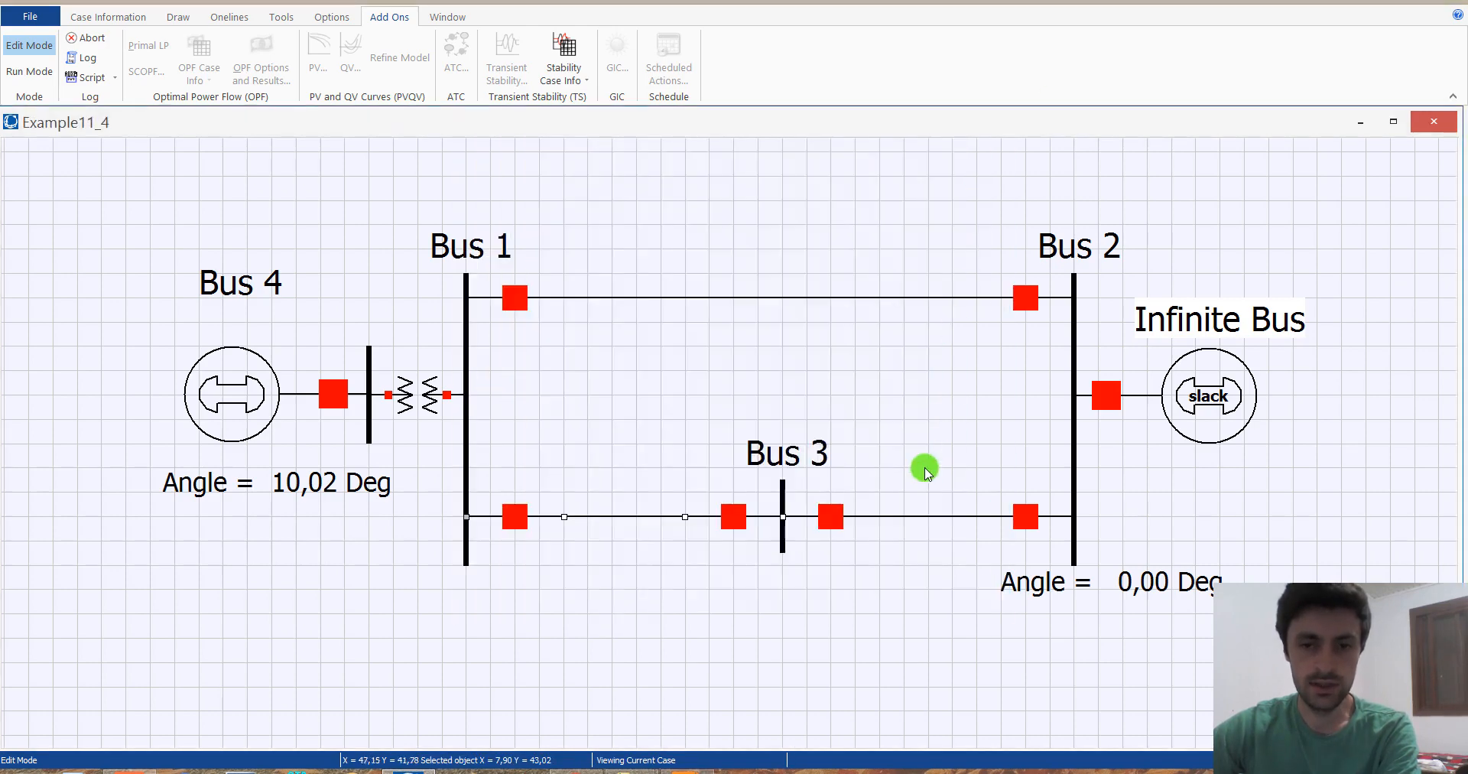
double_click(925, 511)
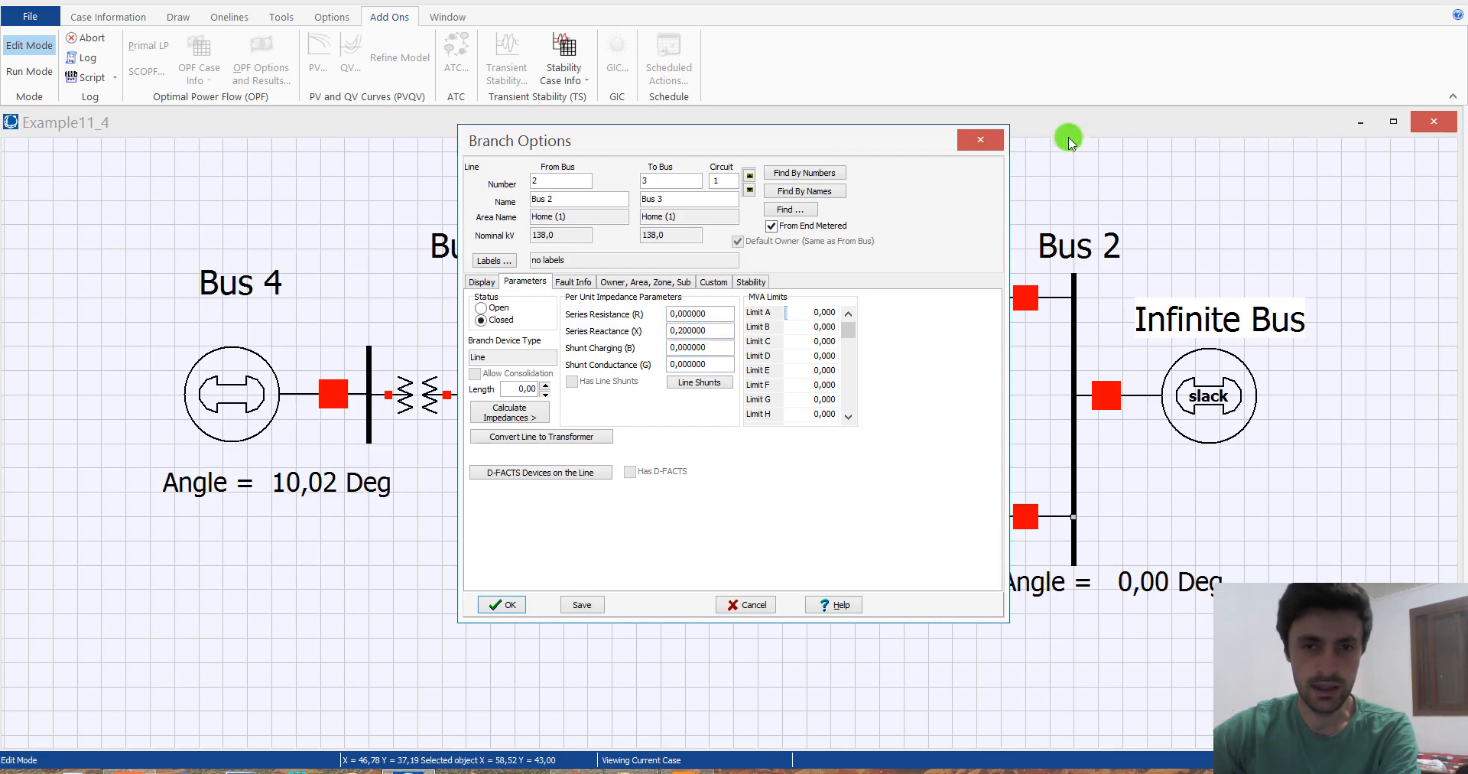
click(975, 138)
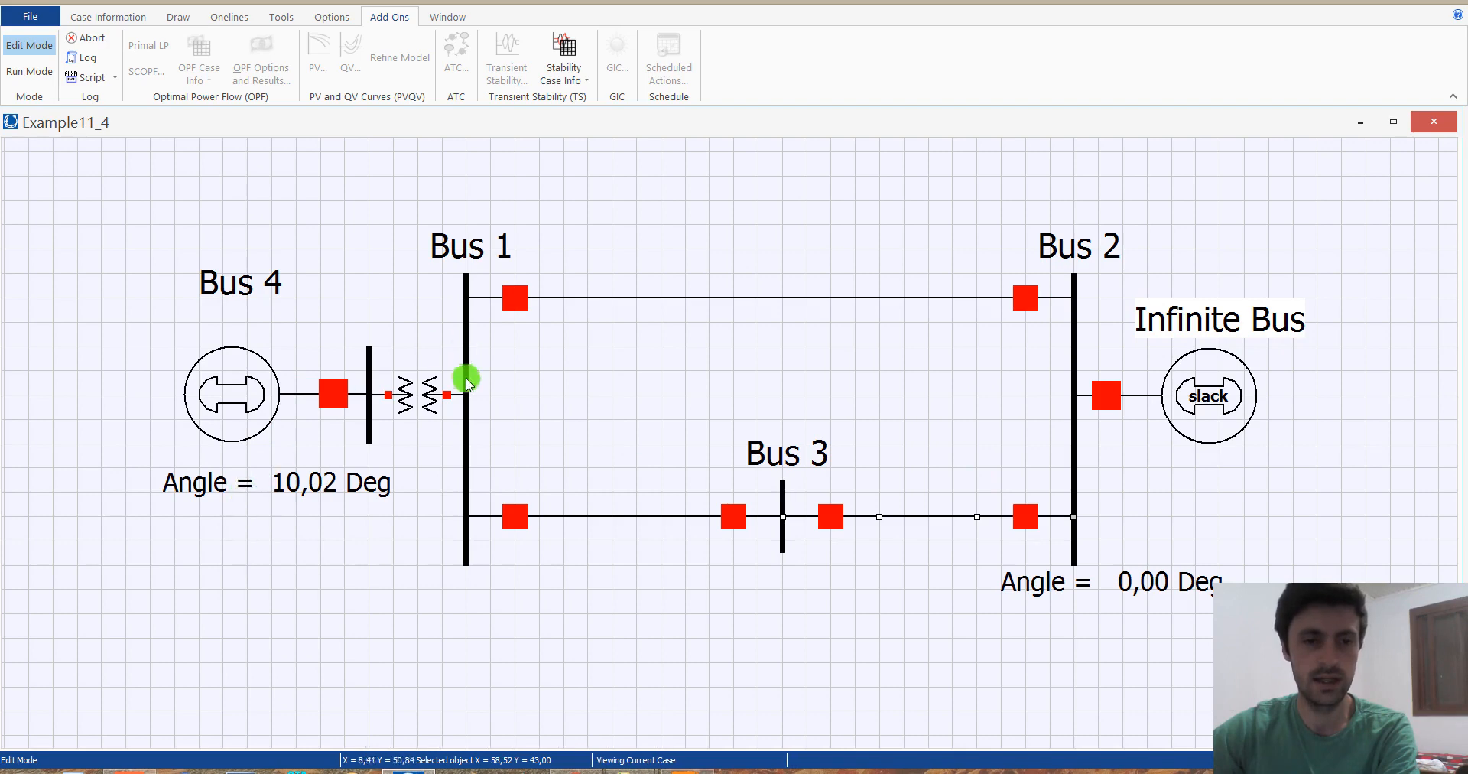
double_click(419, 390)
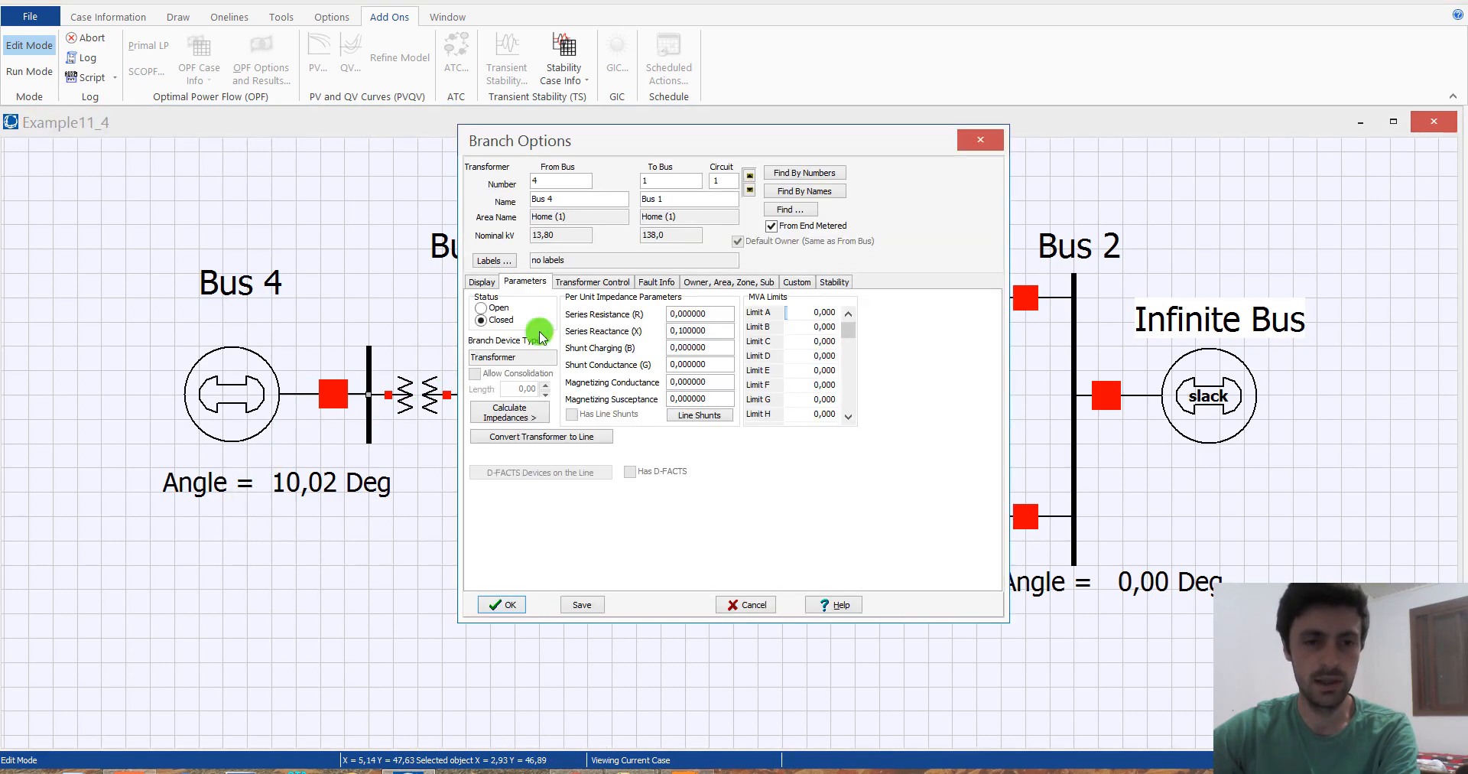
click(992, 145)
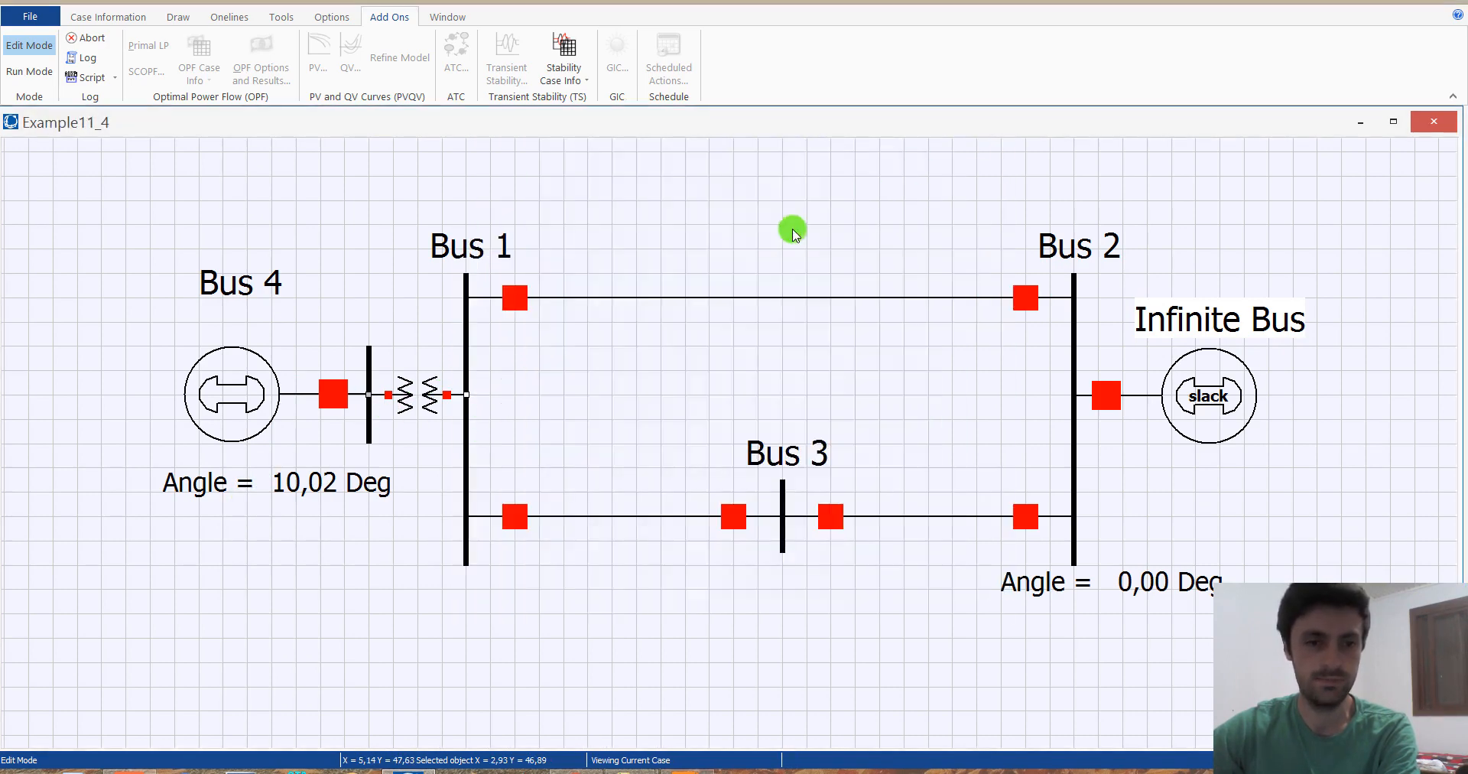
- Open the Bus 4 generator's GENCLS stability model and show its per-unit parameters on the 100 MVA system base
click(231, 388)
double_click(231, 387)
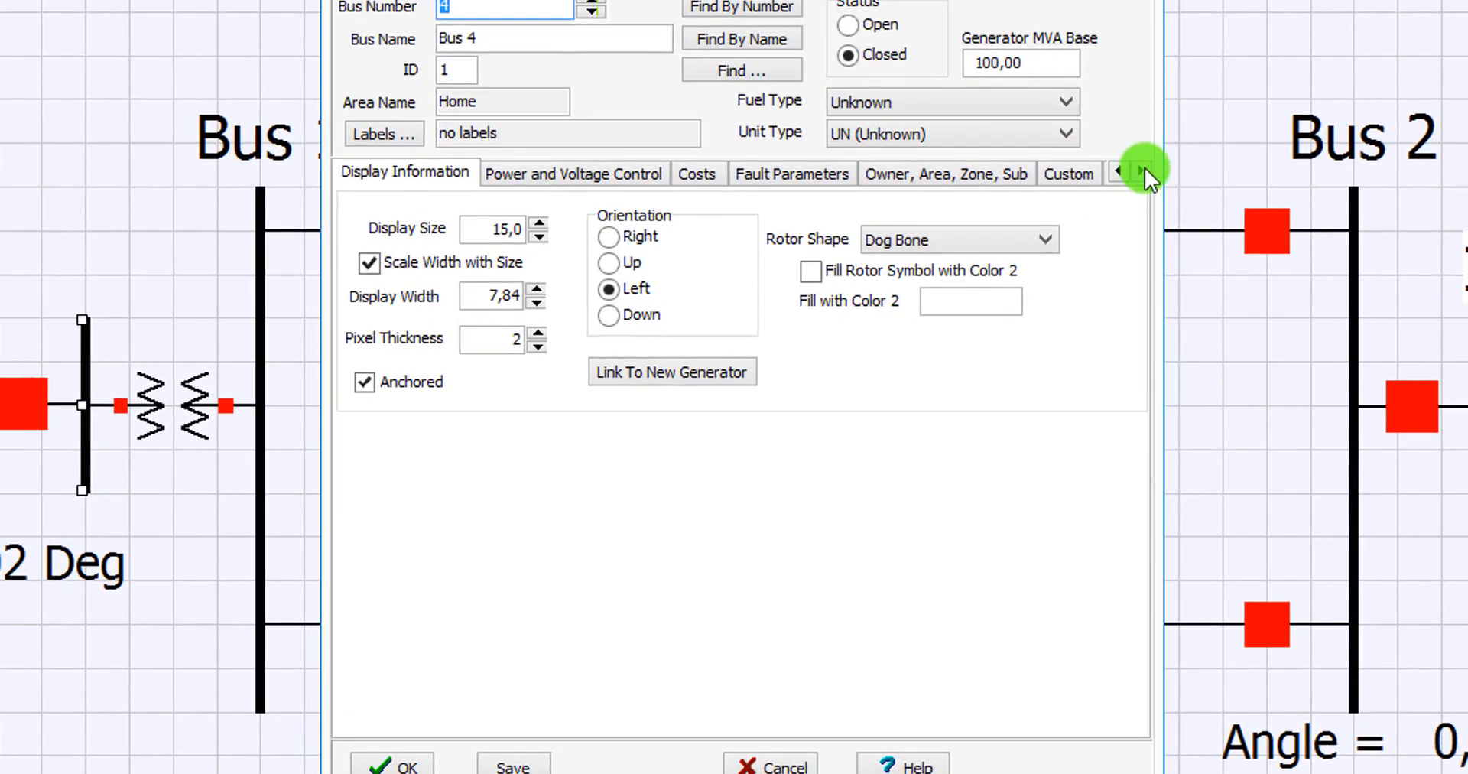
click(956, 265)
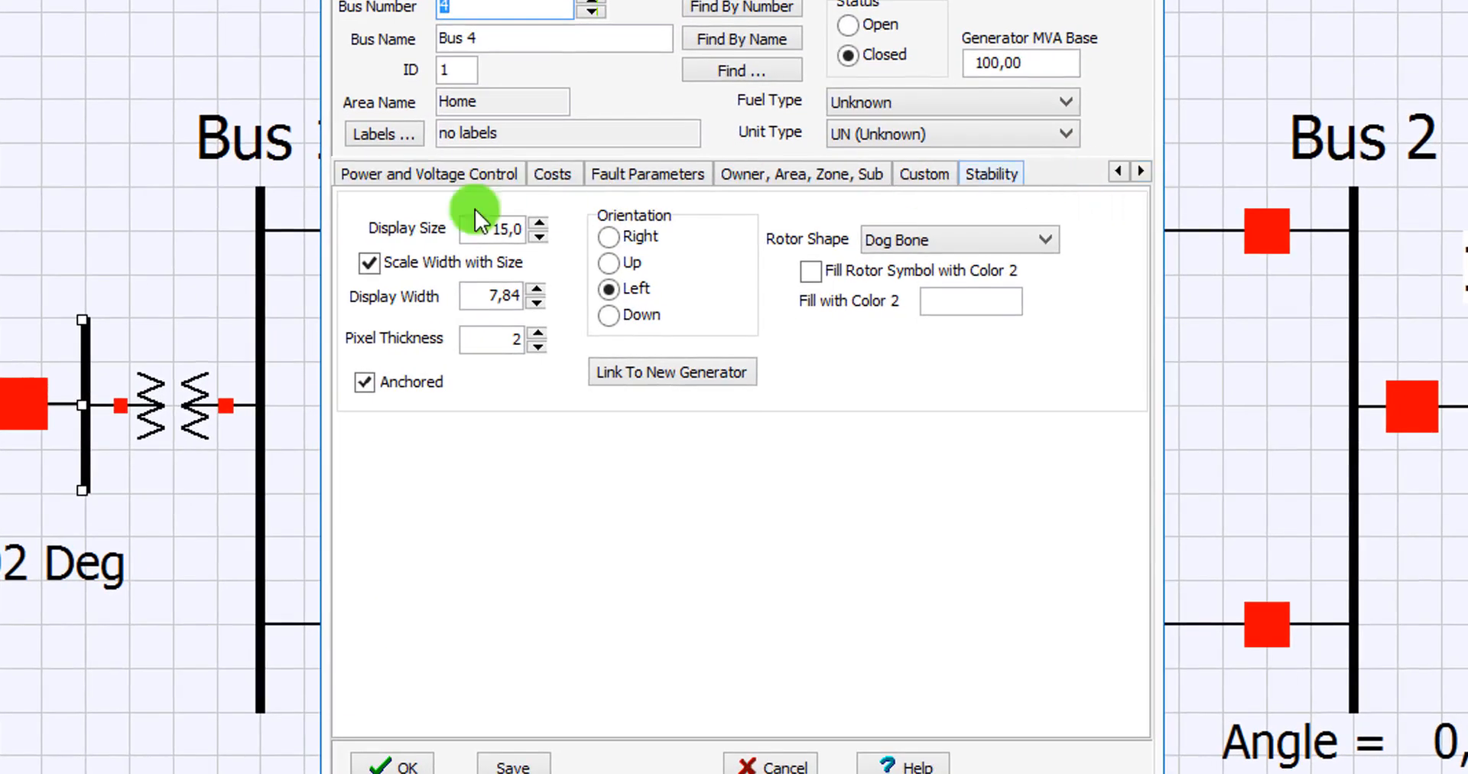
click(982, 176)
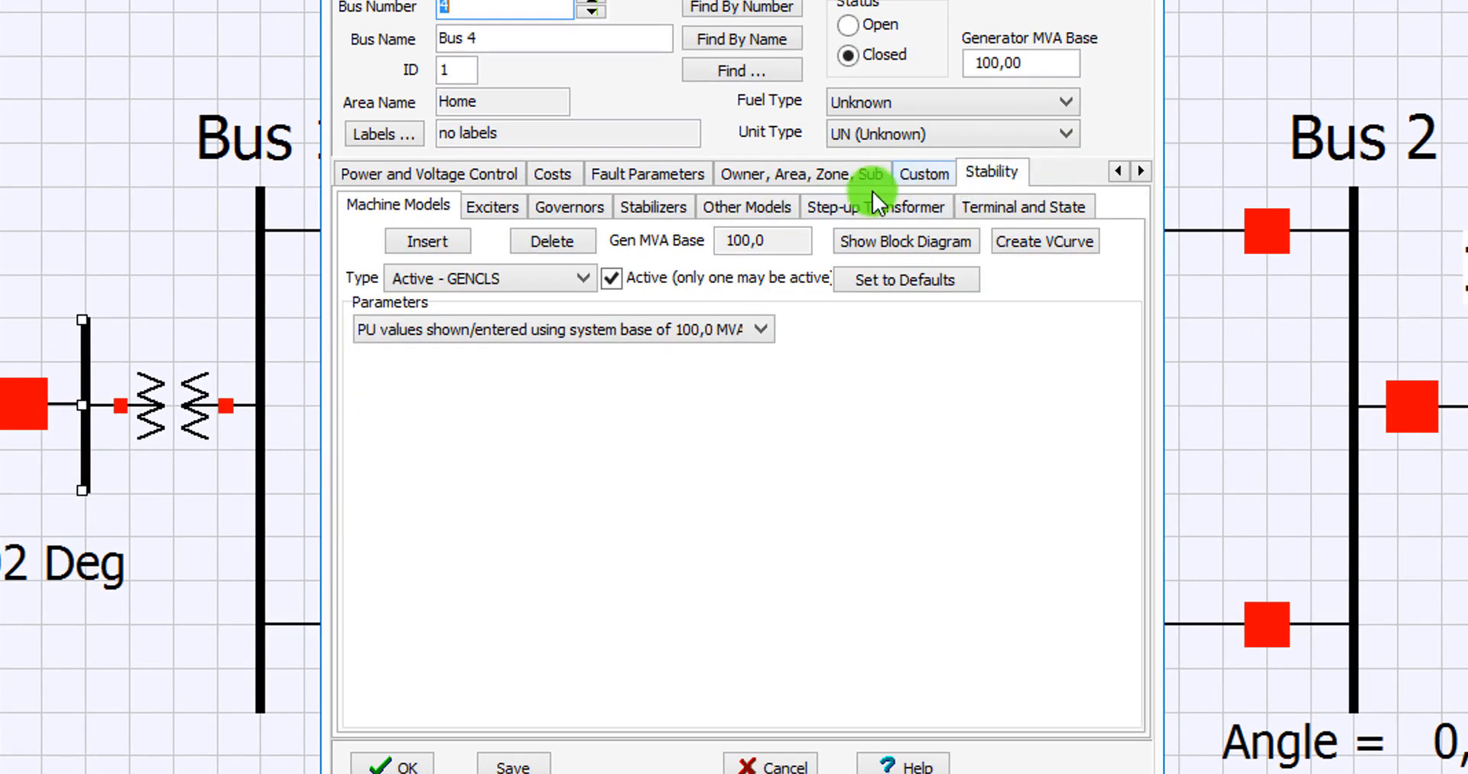
click(689, 315)
click(668, 353)
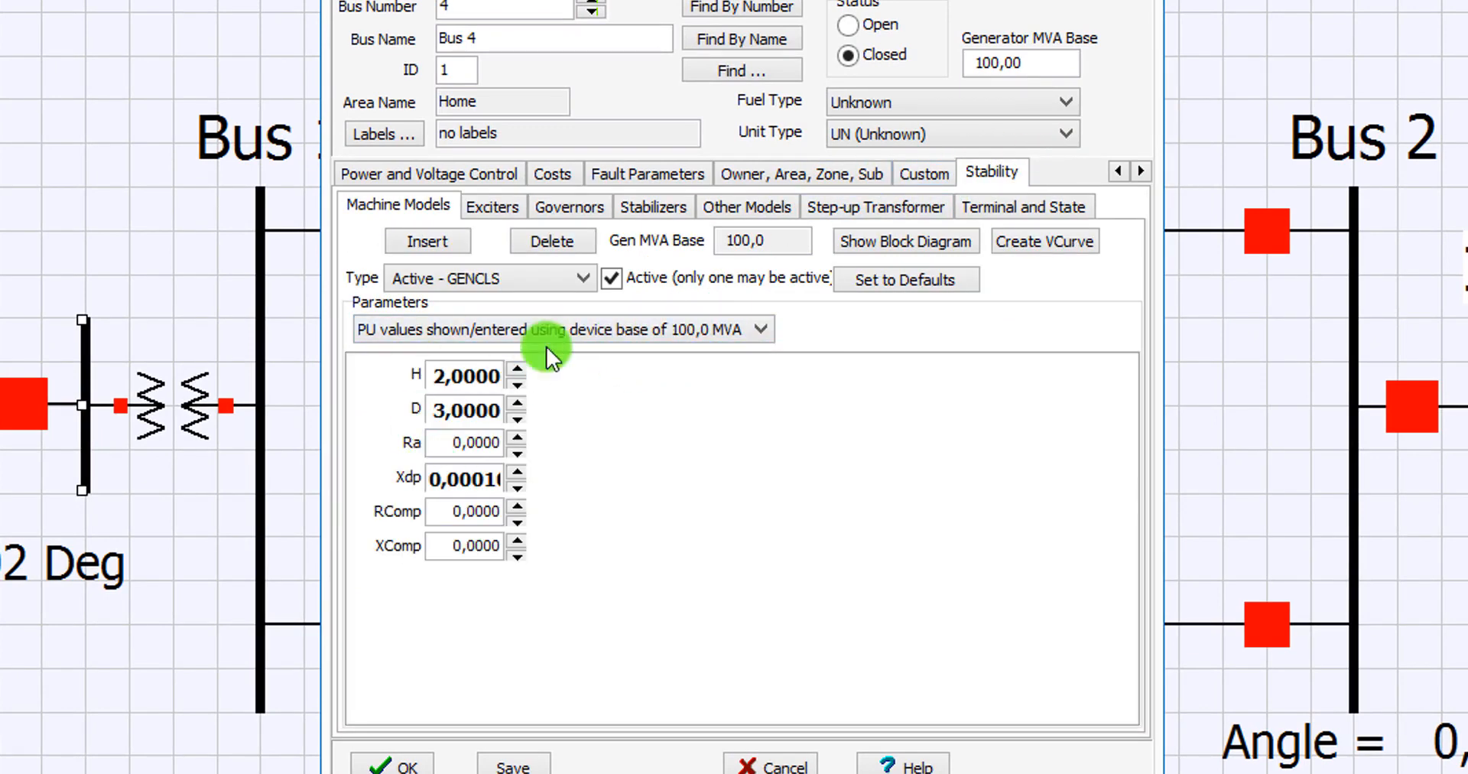
click(620, 328)
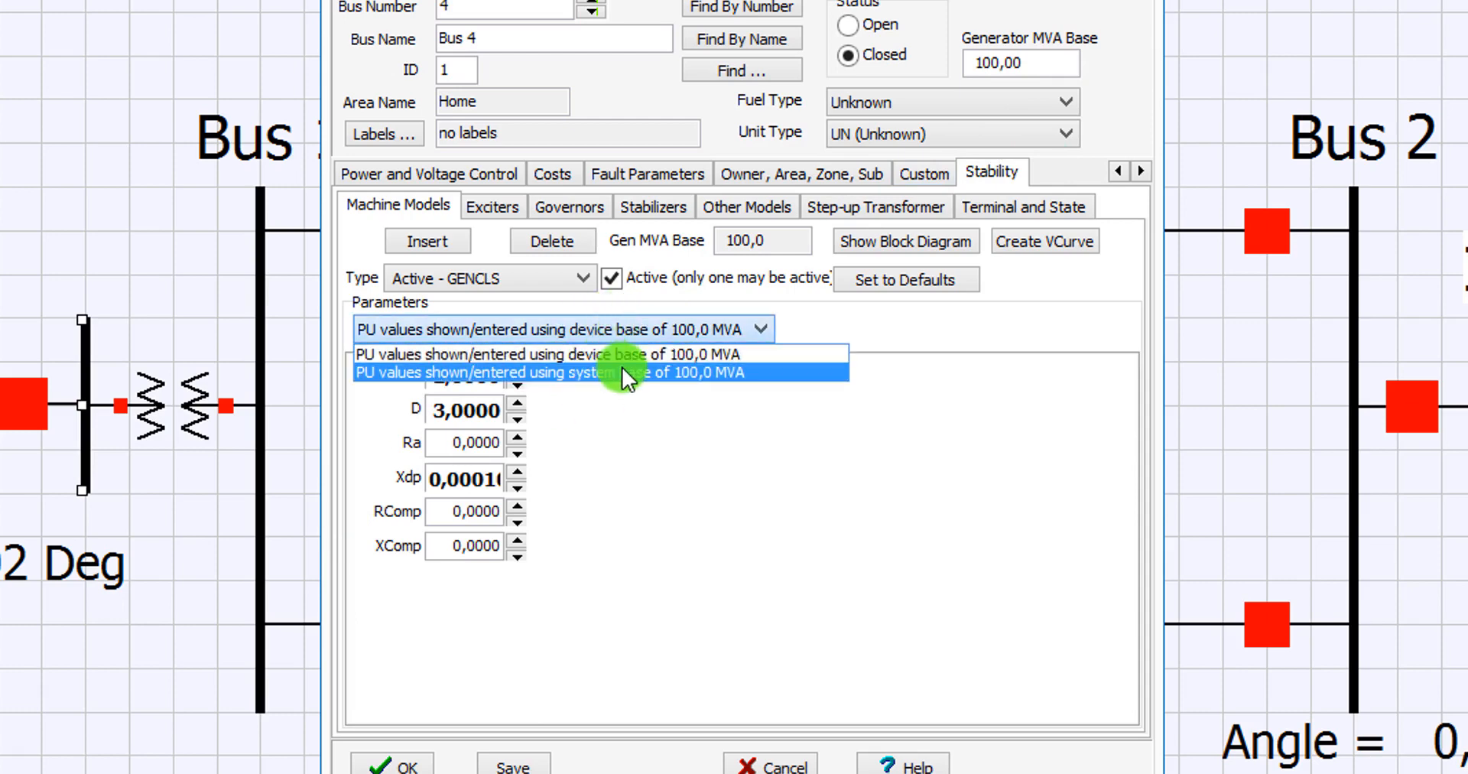
click(622, 369)
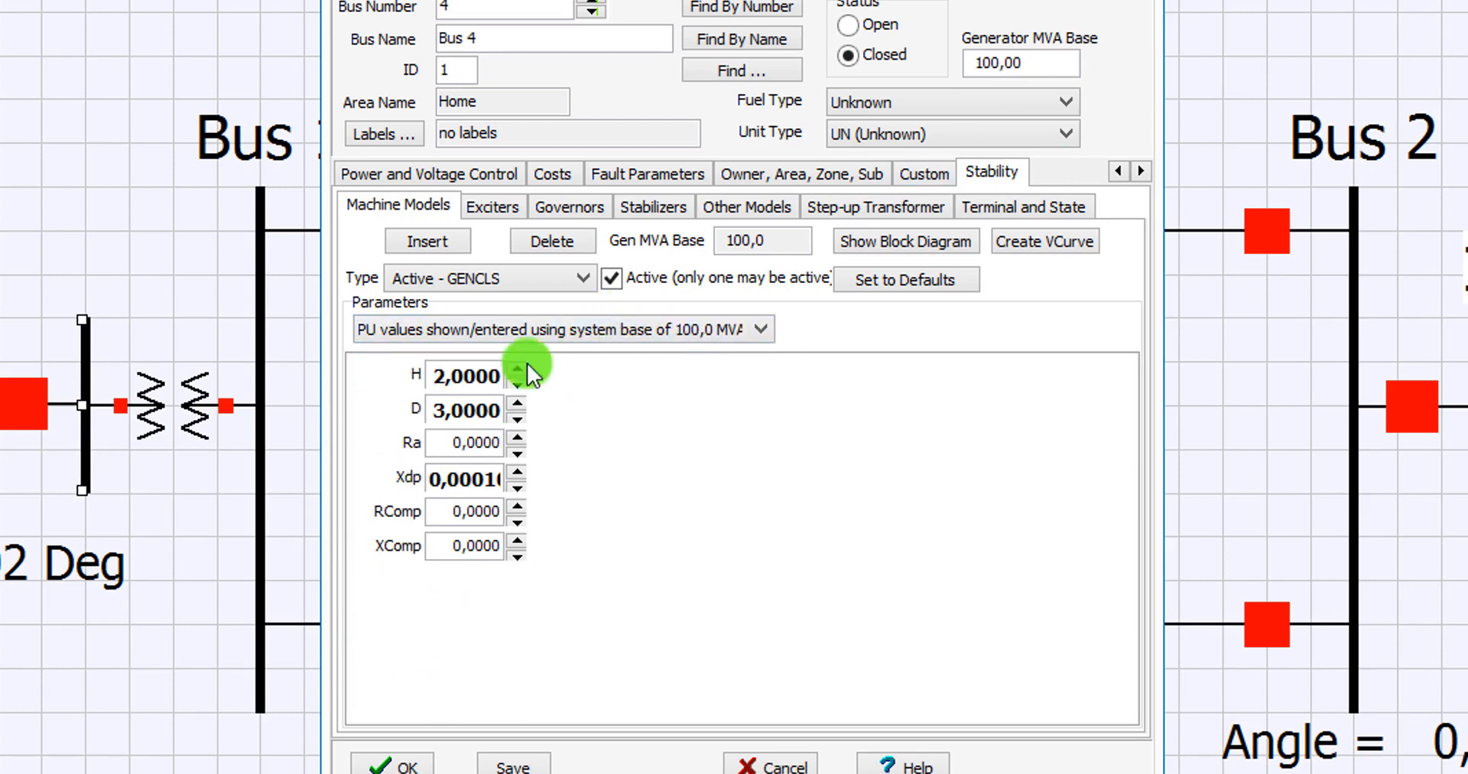
- Examine the Xdp, H and D parameters of the Bus 4 generator's machine model
click(457, 476)
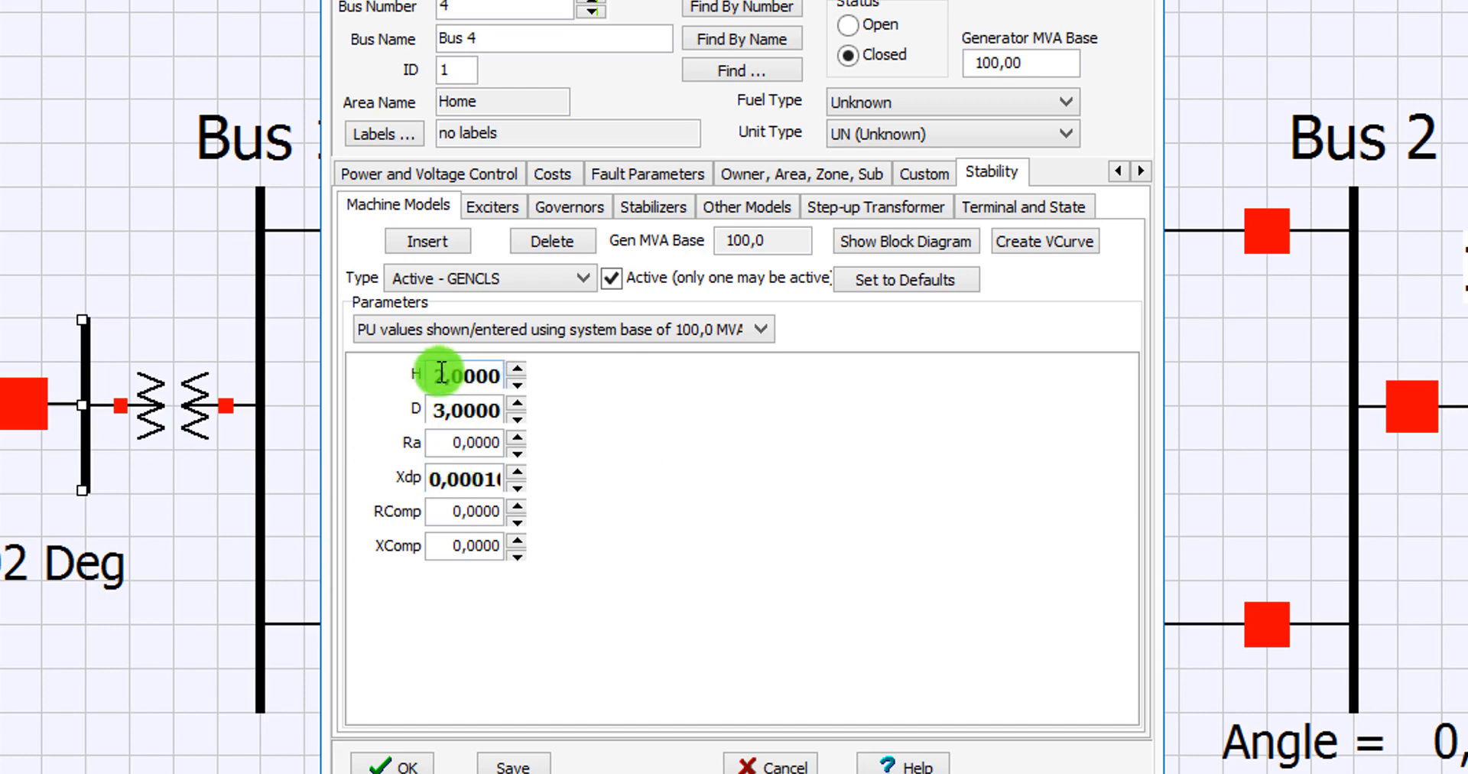
double_click(472, 373)
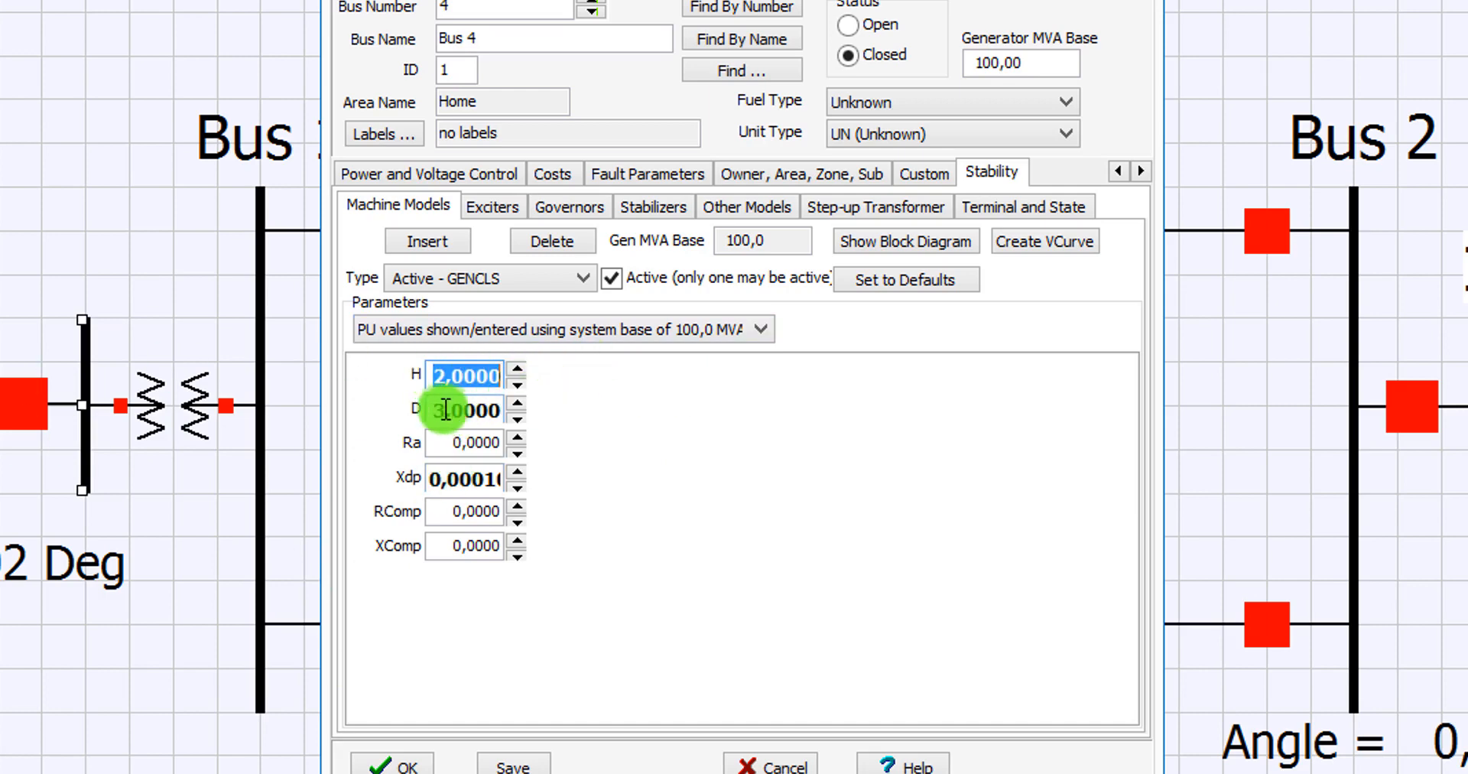
drag(444, 410, 499, 402)
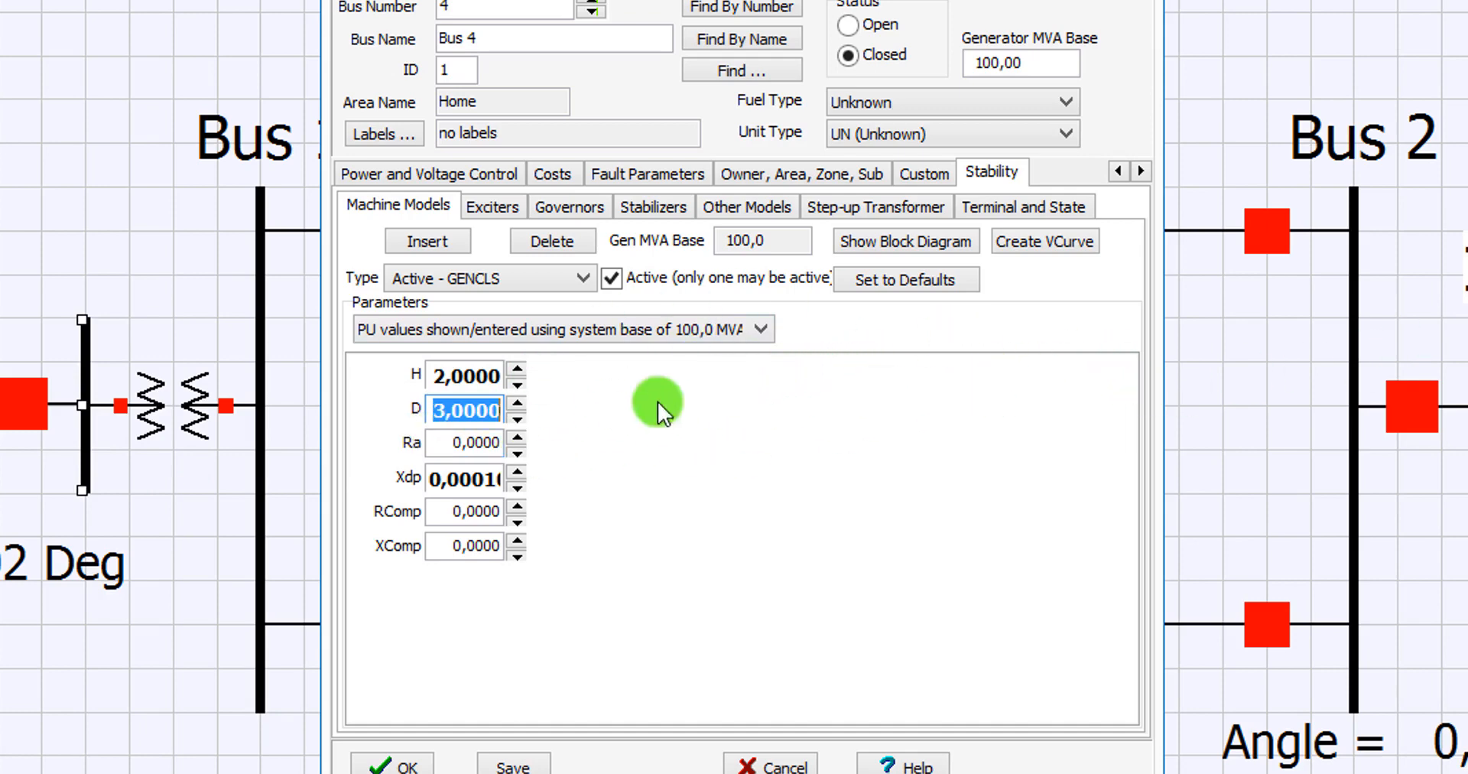
- Set the Bus 4 generator's damping factor D to 0 and accept the generator options
click(445, 411)
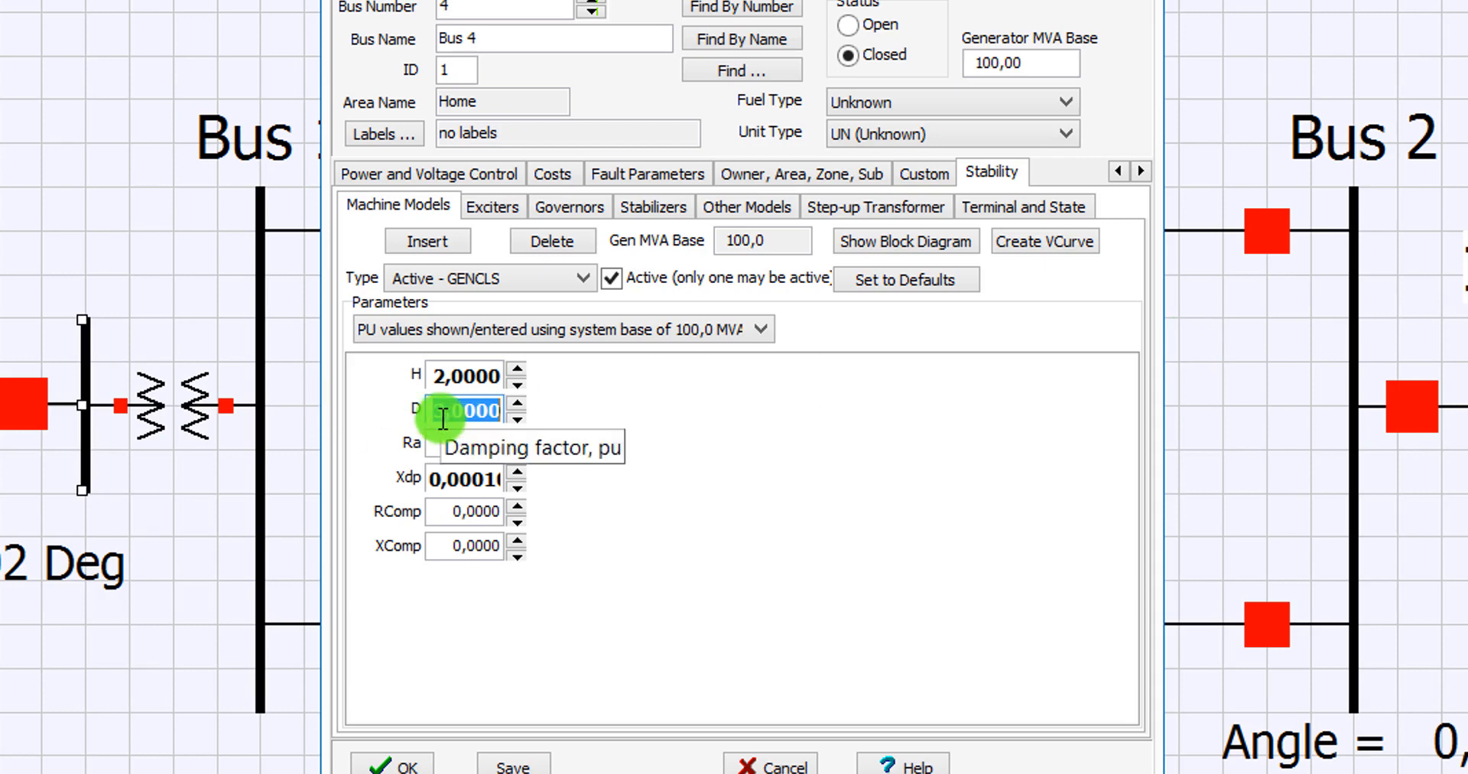
drag(443, 417, 423, 410)
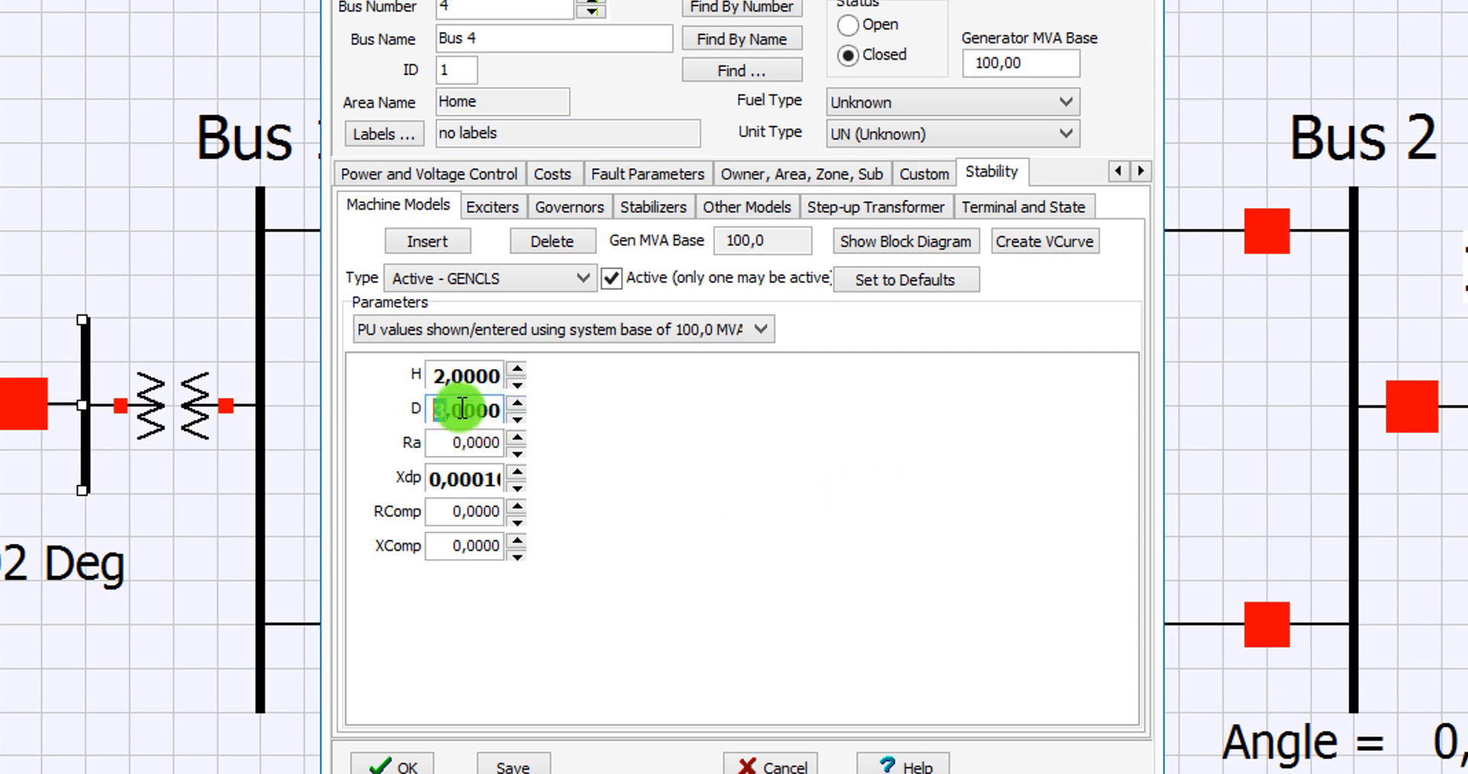
text(0)
drag(449, 411, 409, 424)
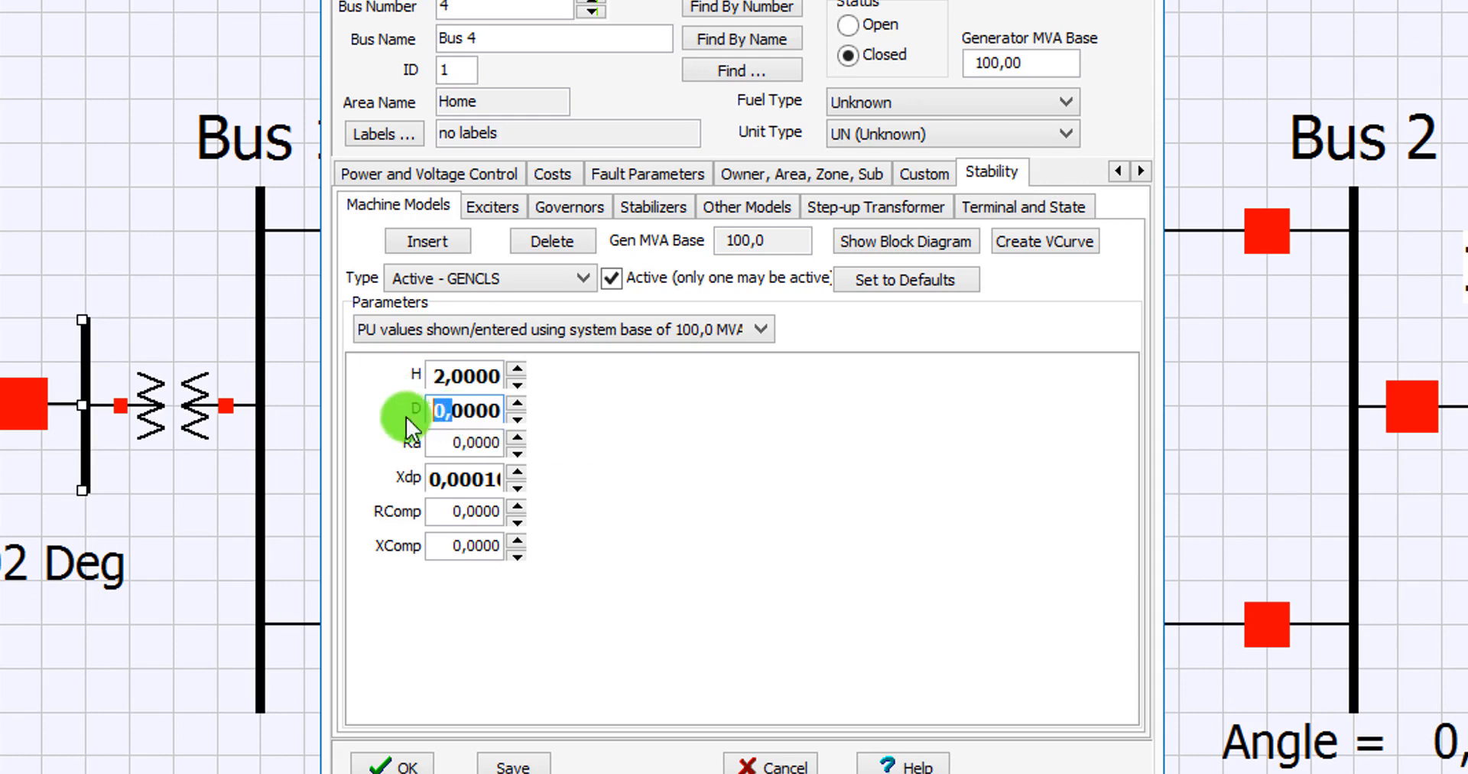
click(456, 413)
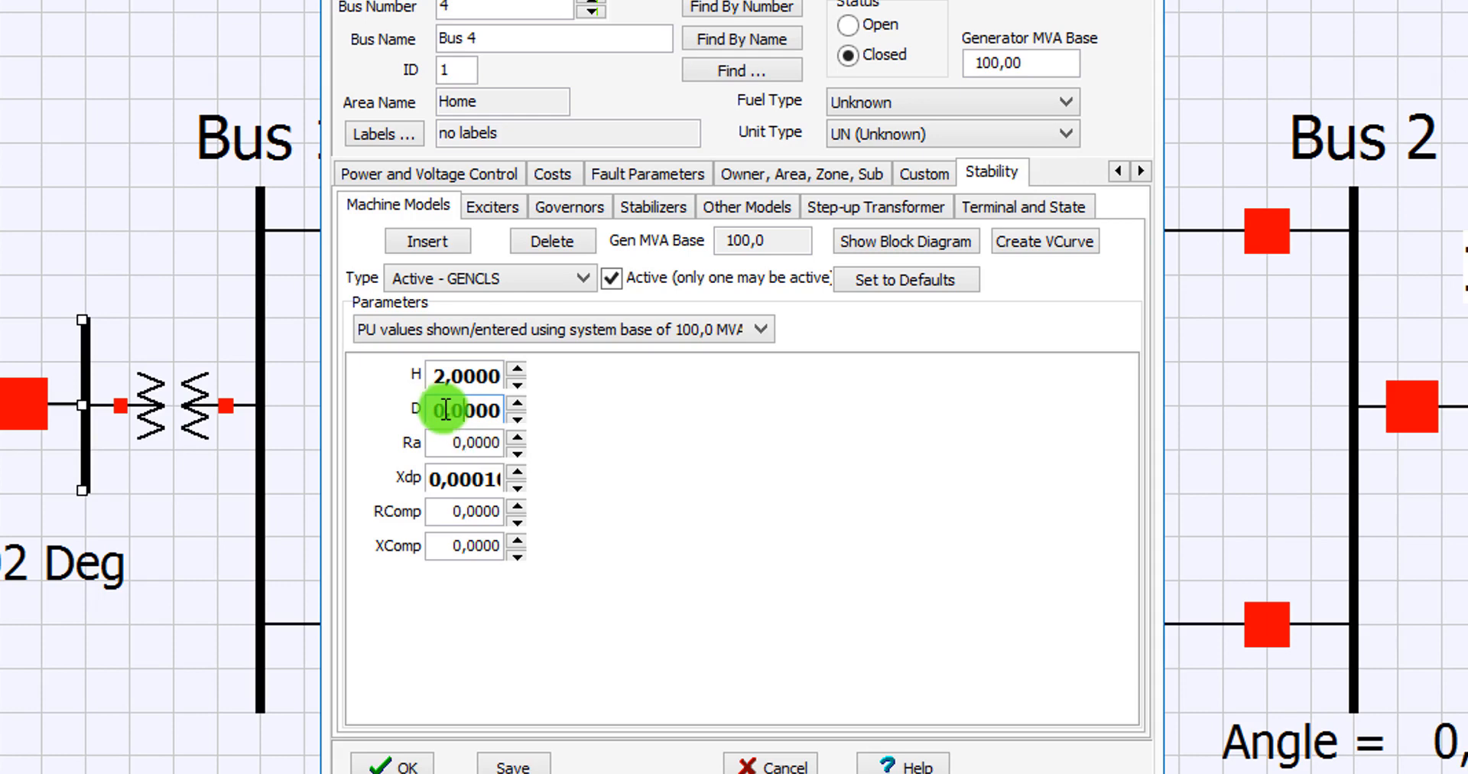
drag(440, 409, 430, 410)
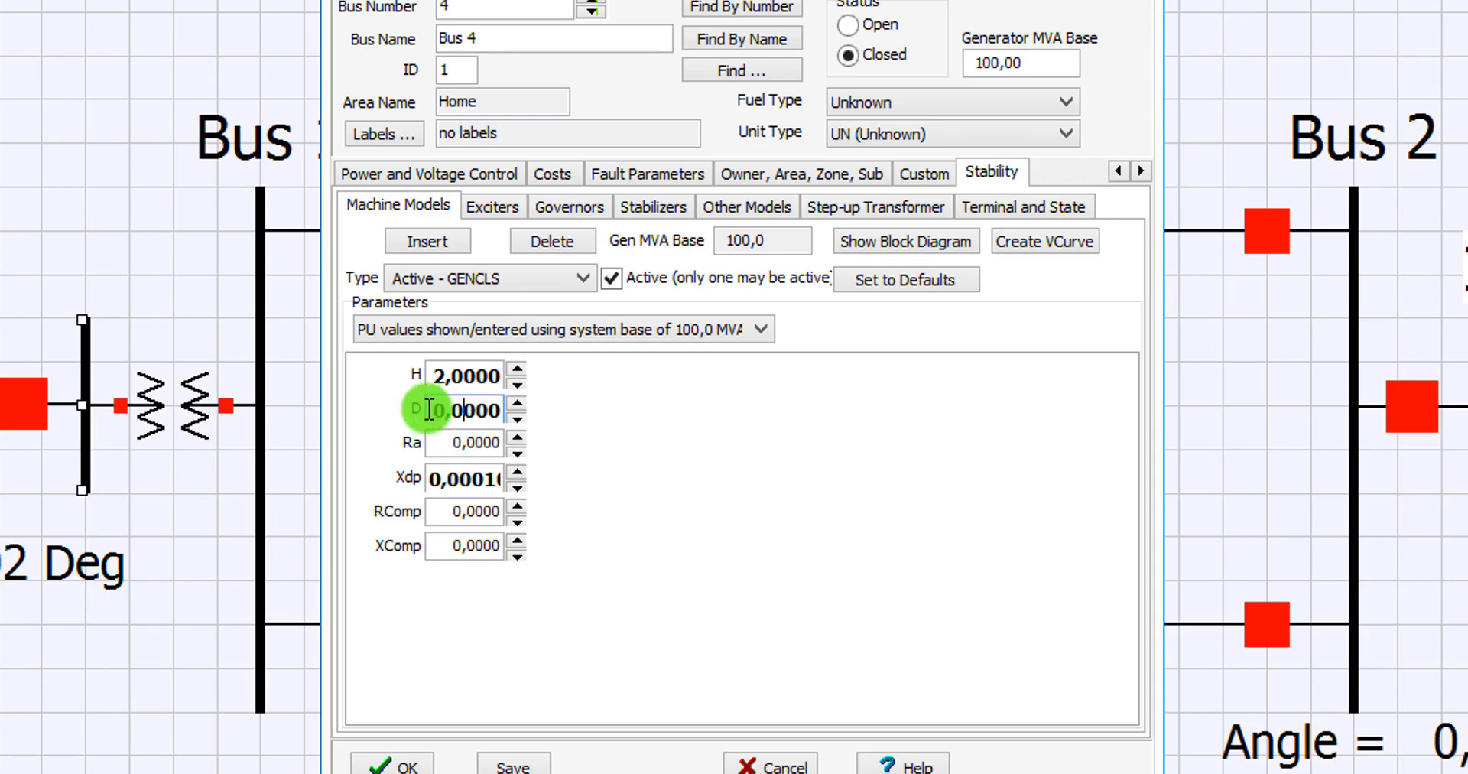
text(0.)
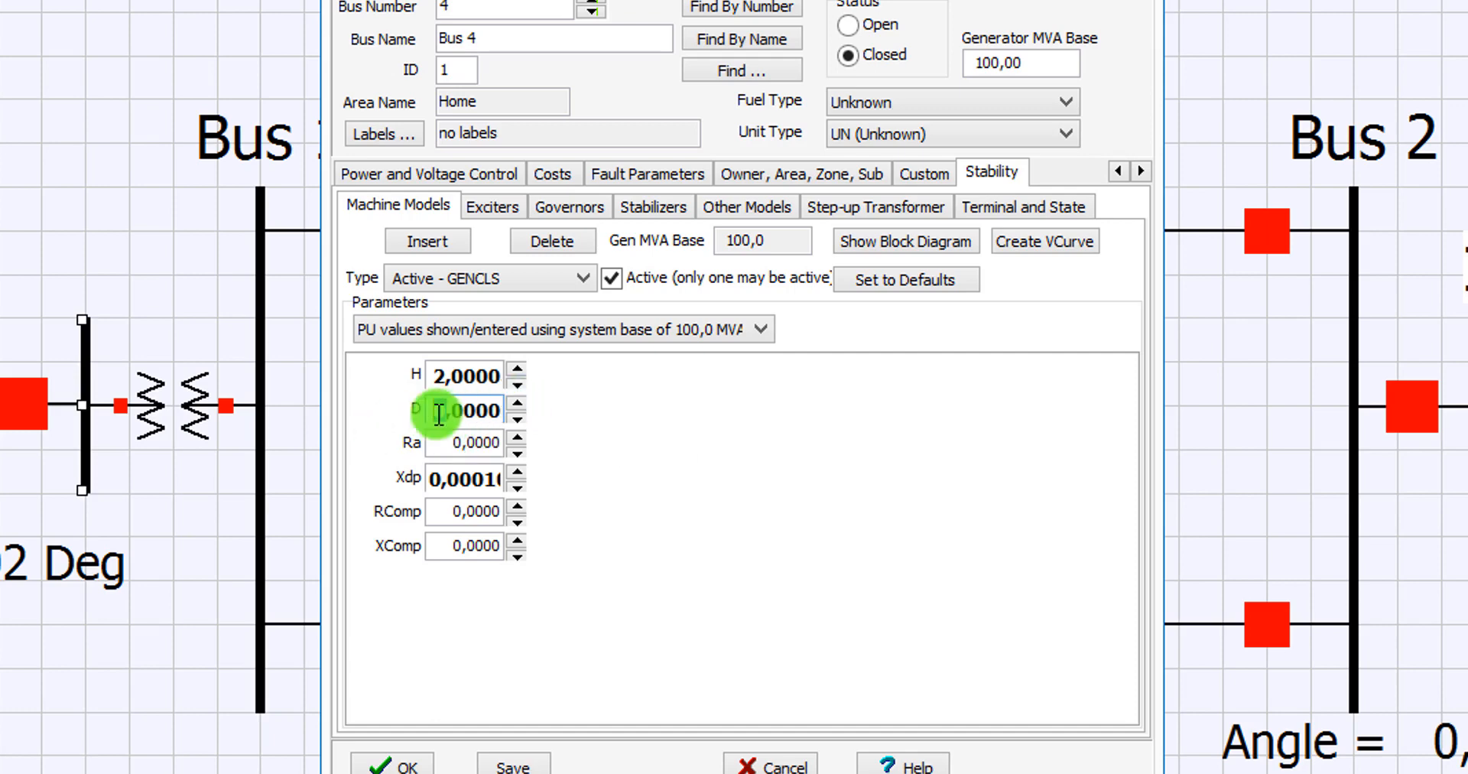
drag(441, 411, 433, 412)
drag(444, 480, 437, 453)
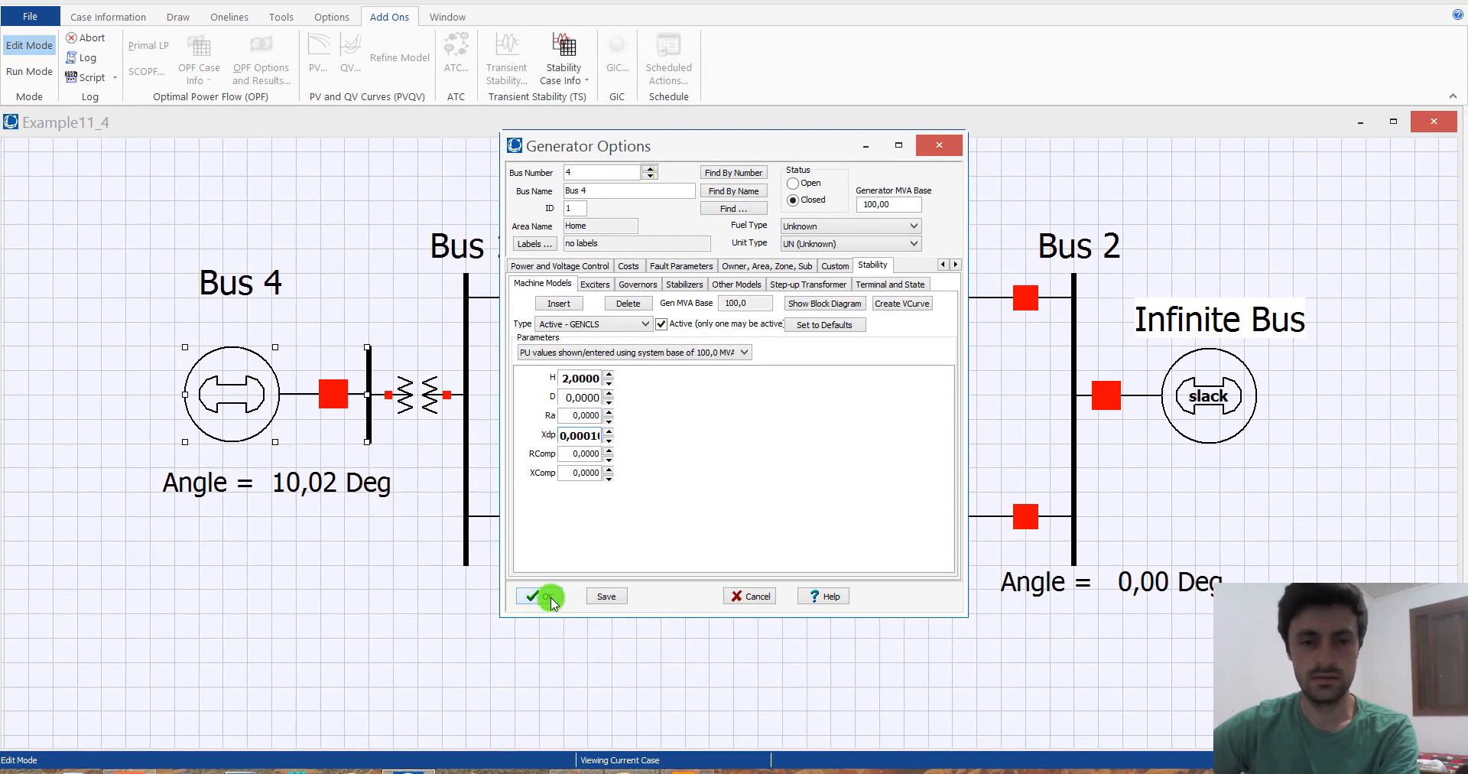
click(549, 598)
- Switch the case to Run Mode and start the power flow solution animation
click(29, 72)
click(282, 17)
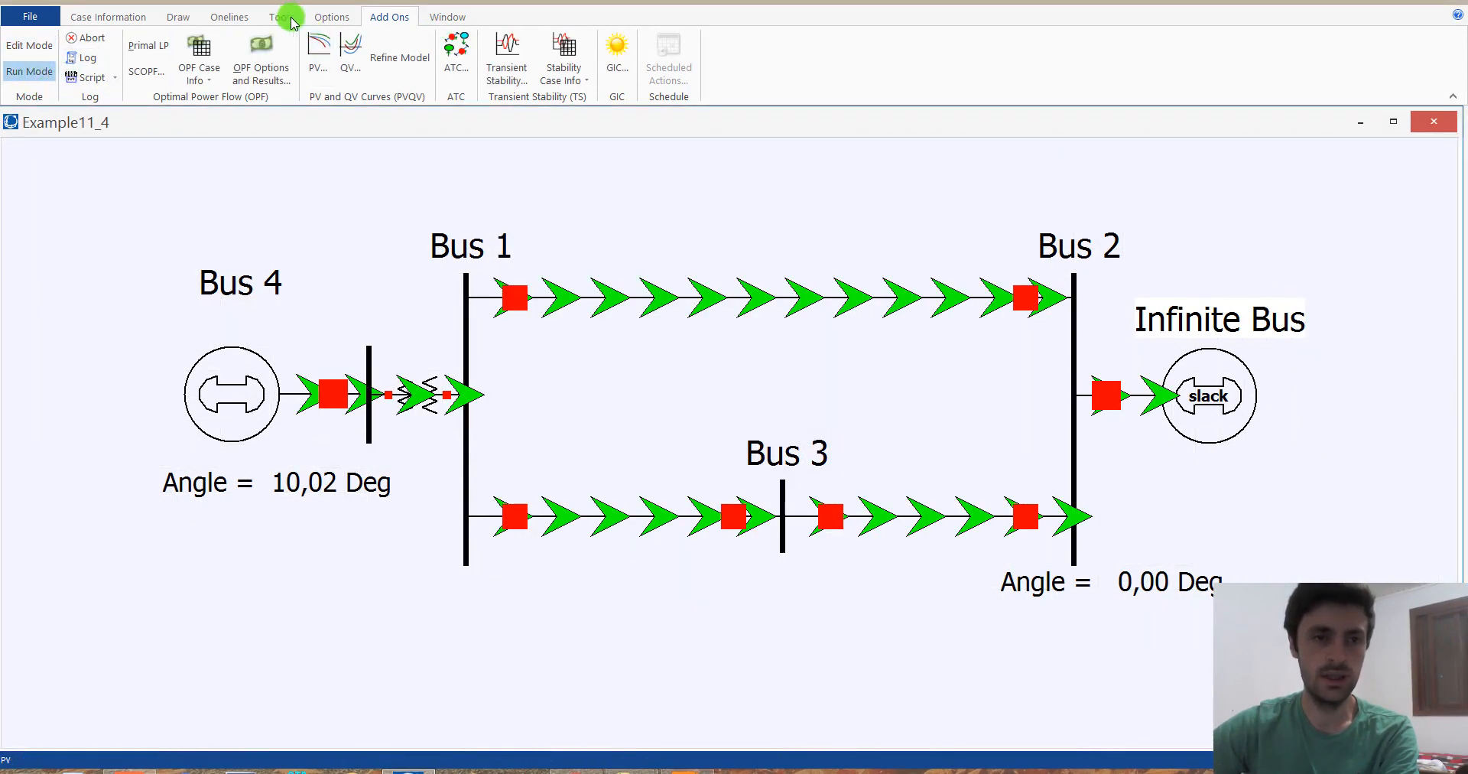
click(277, 46)
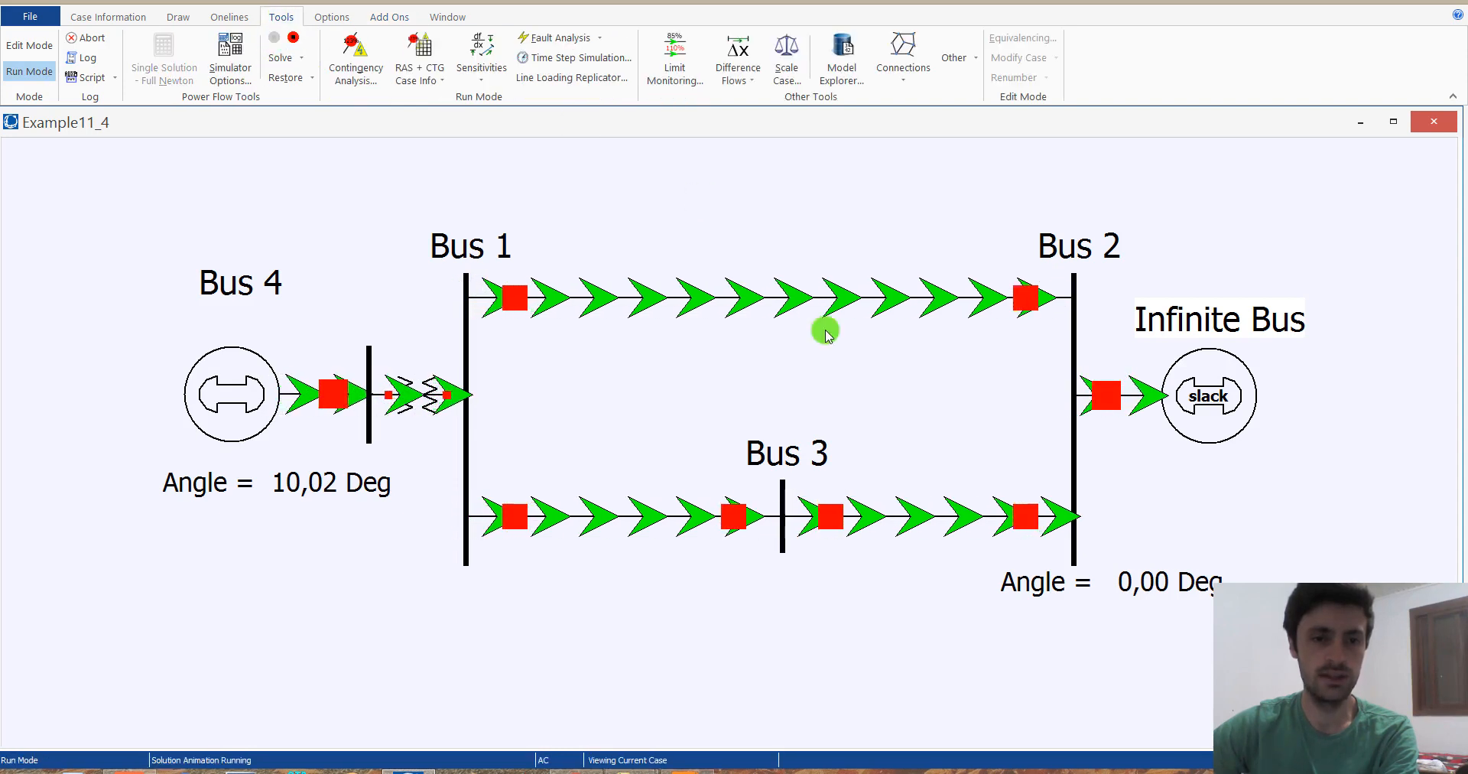